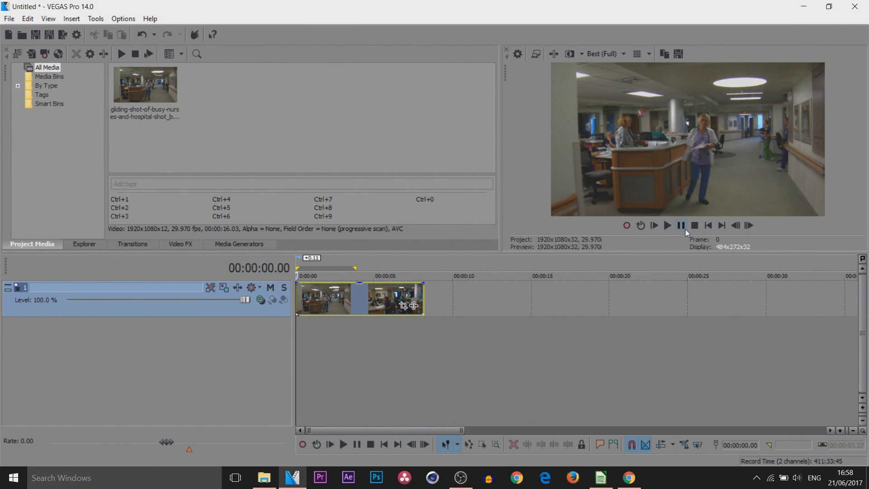
- Preview the hospital clip to about 00:00:05, then open its Event Pan/Crop settings
key(space)
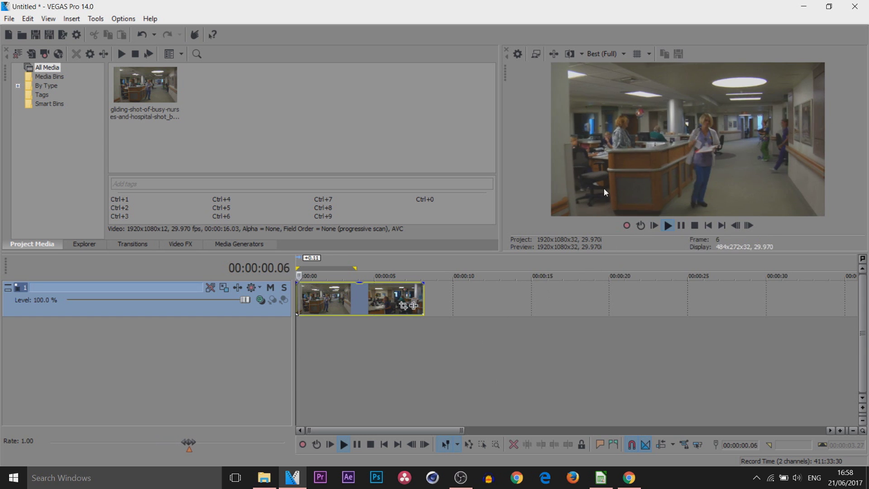
click(682, 227)
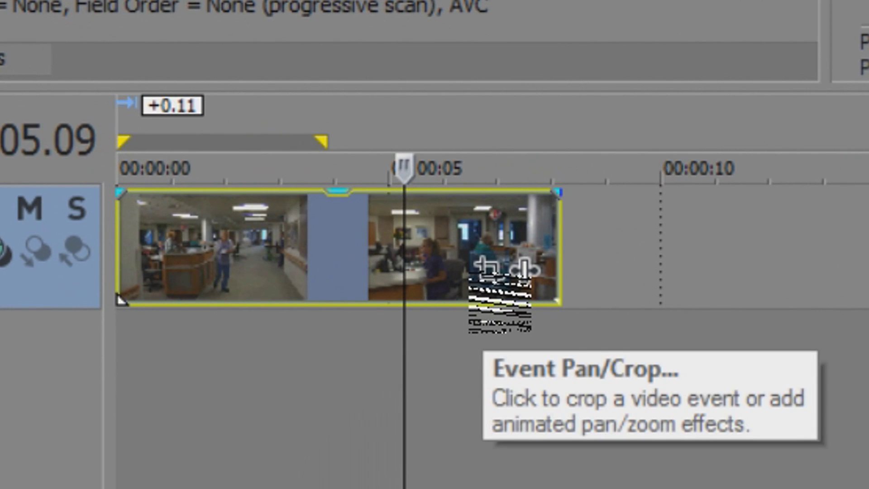
click(487, 268)
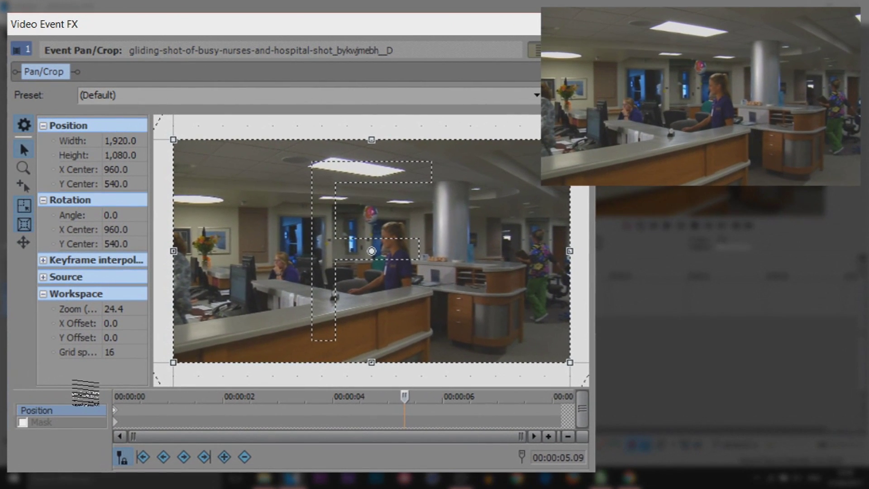
- Add a Pan/Crop position keyframe at 00:00:05.23, then return to the opening keyframe at 00:00:00.00
click(121, 411)
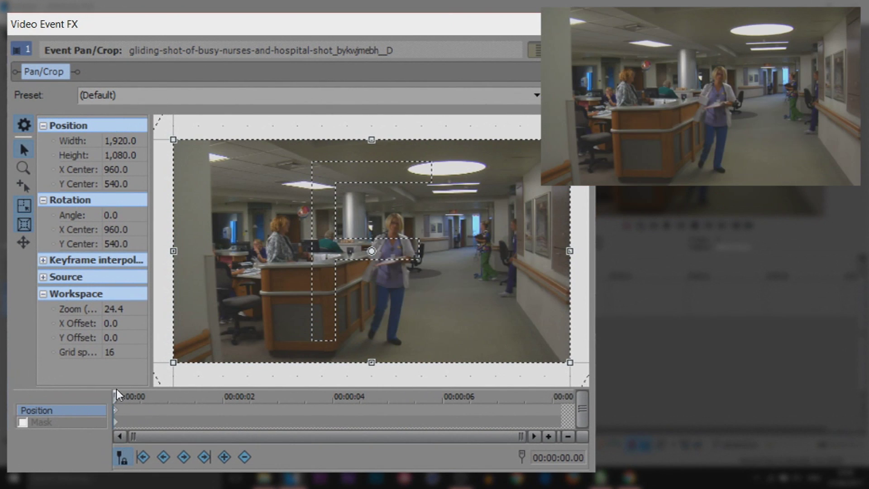
click(563, 416)
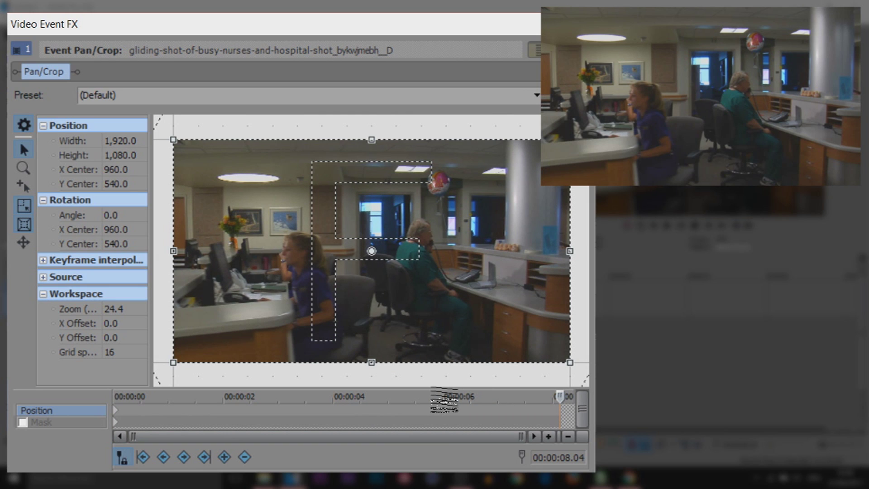
click(430, 398)
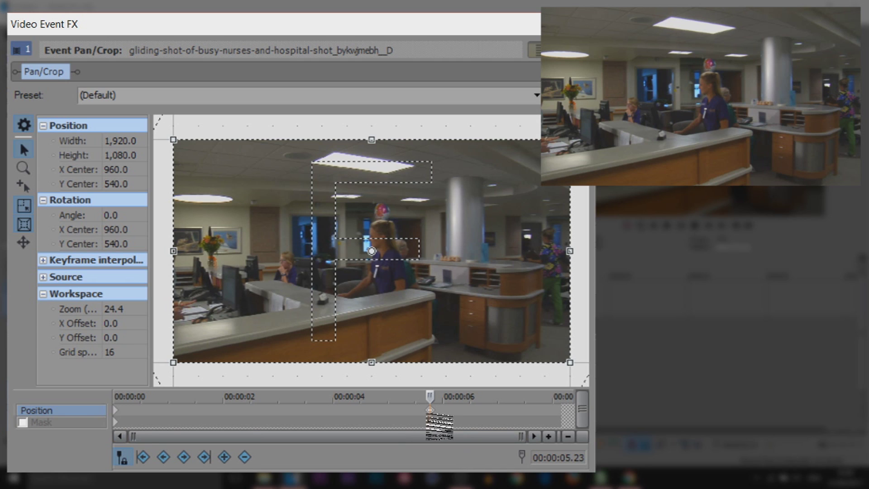
right_click(430, 415)
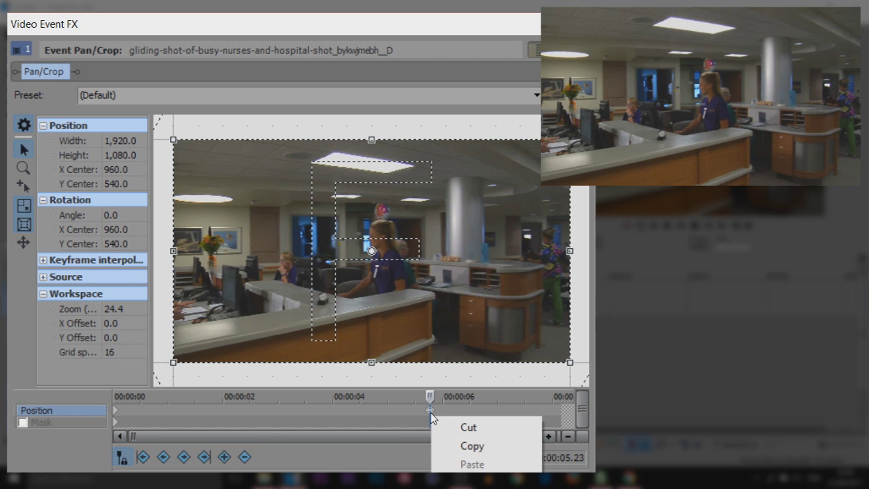
click(472, 446)
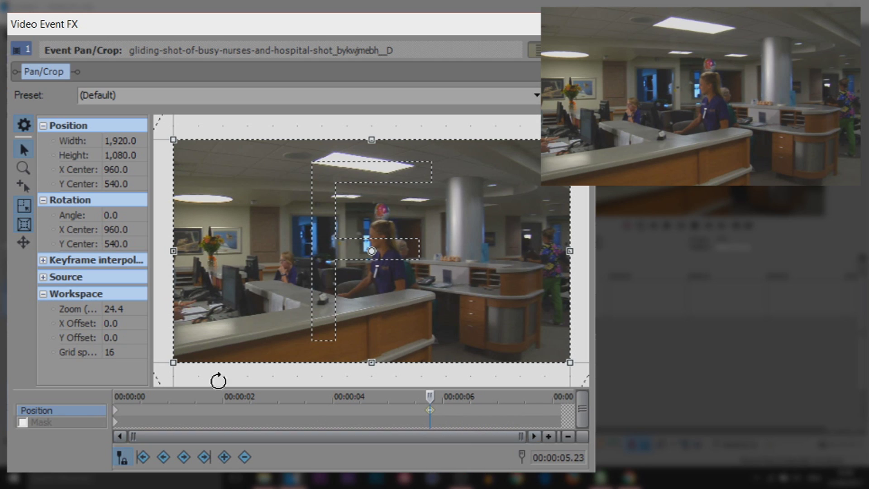
key(Home)
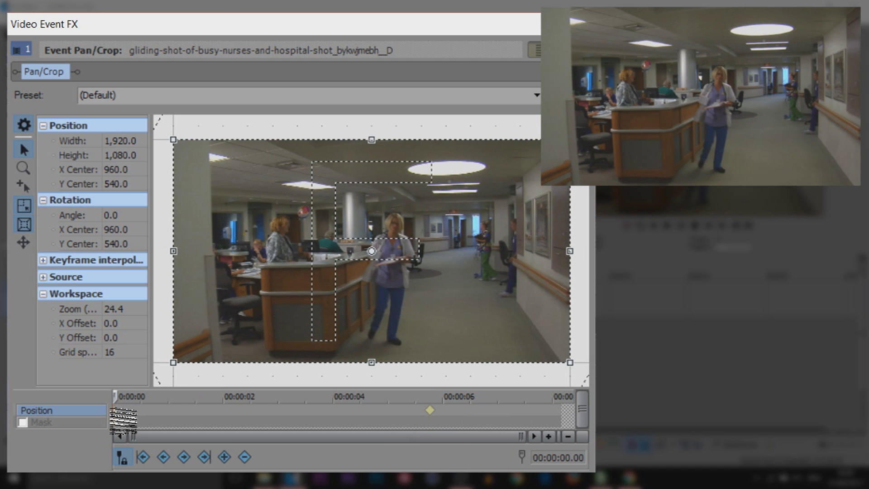
right_click(117, 413)
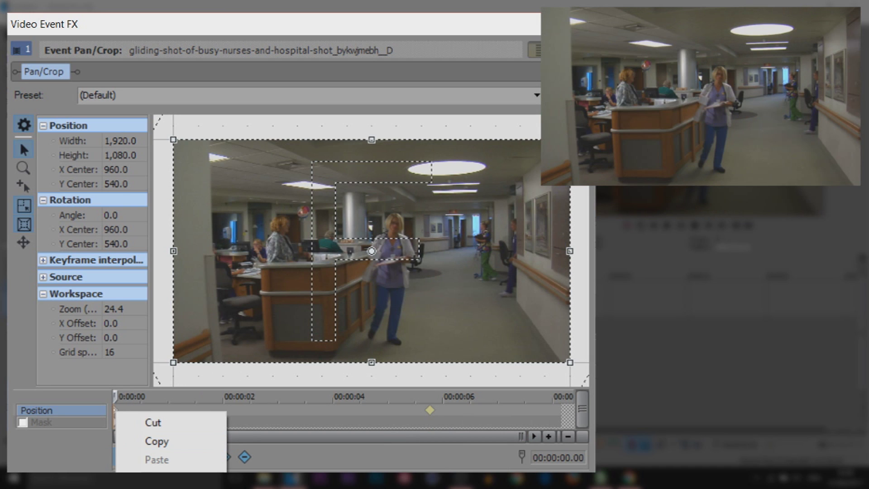
key(Escape)
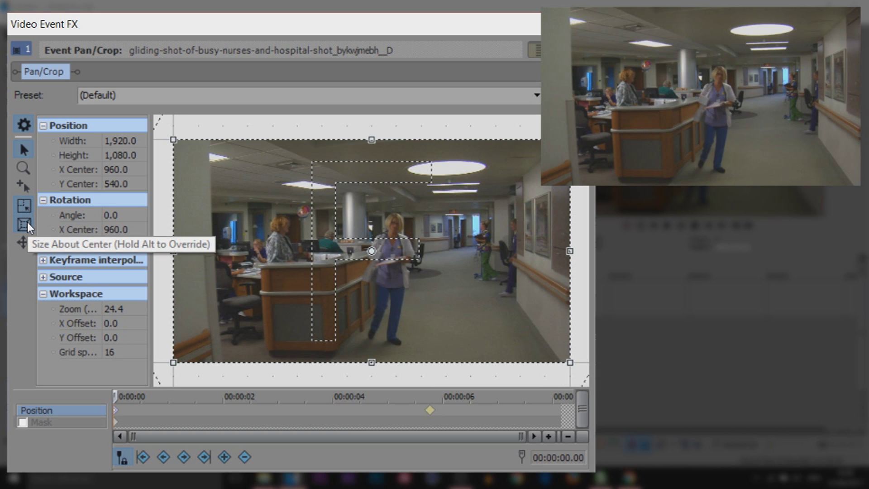
- Shrink the opening keyframe's crop box about the centre to 626.6 × 352.5, zooming on the nurse
drag(571, 362, 438, 296)
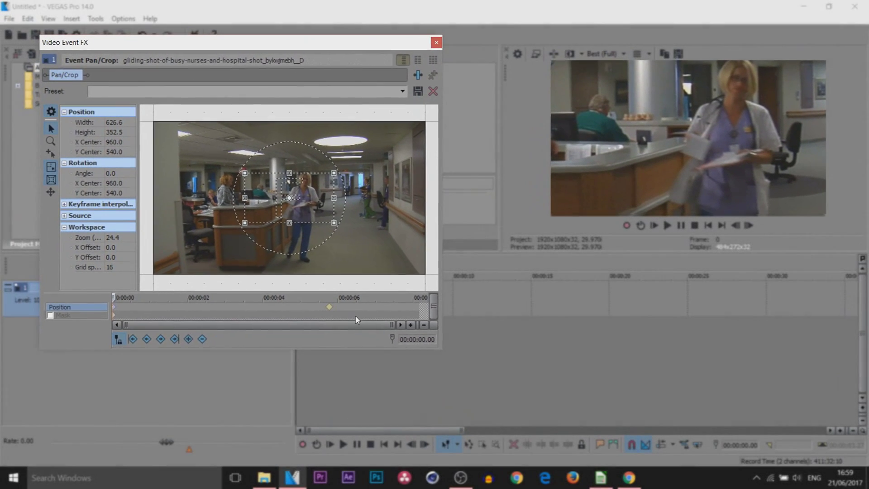
drag(373, 253, 372, 252)
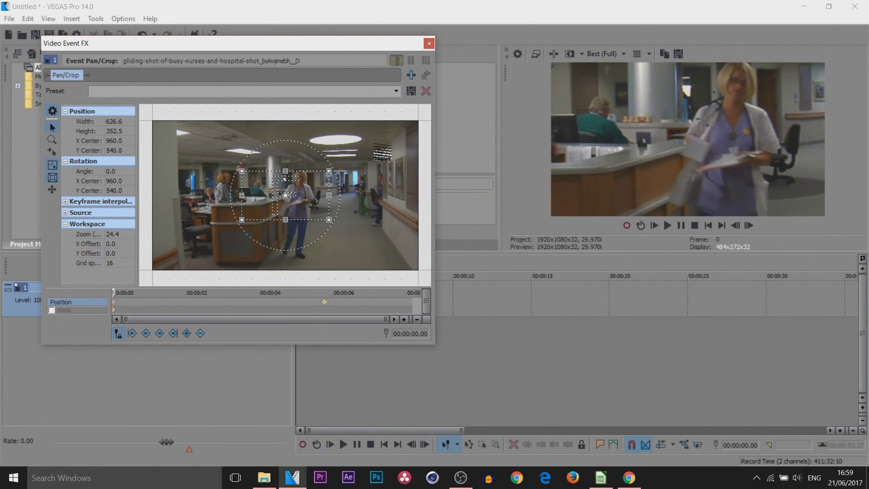
- Close Pan/Crop, play to 00:00:05.23 to check the zoom-out, then rewind to the start
click(433, 43)
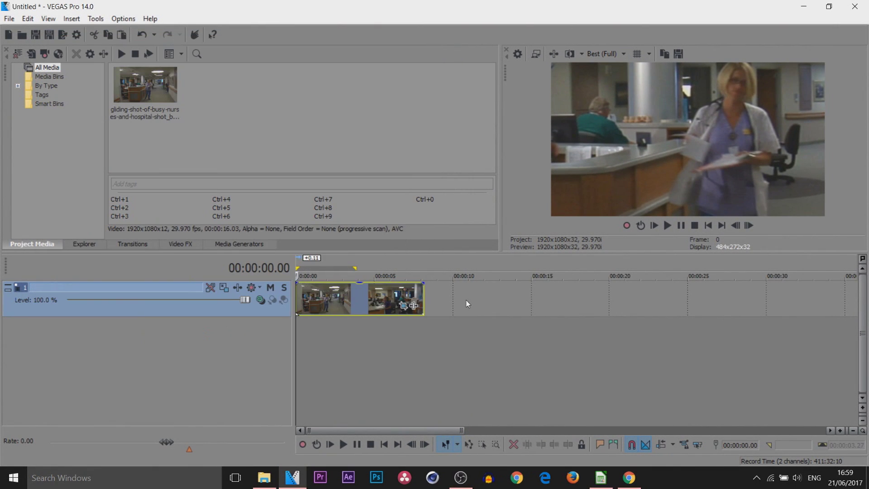
click(681, 225)
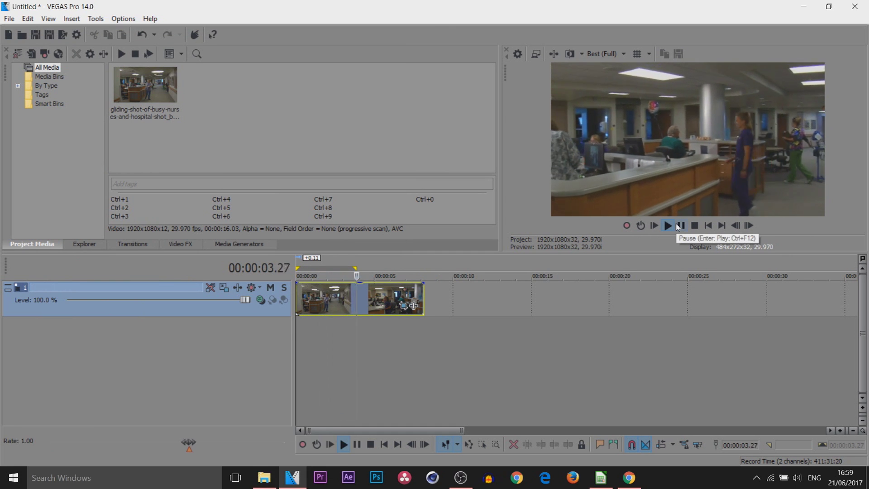
click(679, 225)
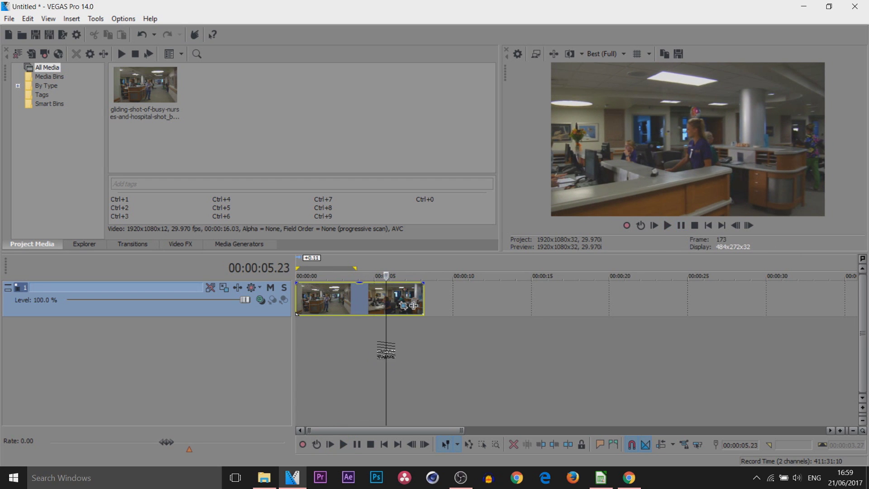
click(300, 383)
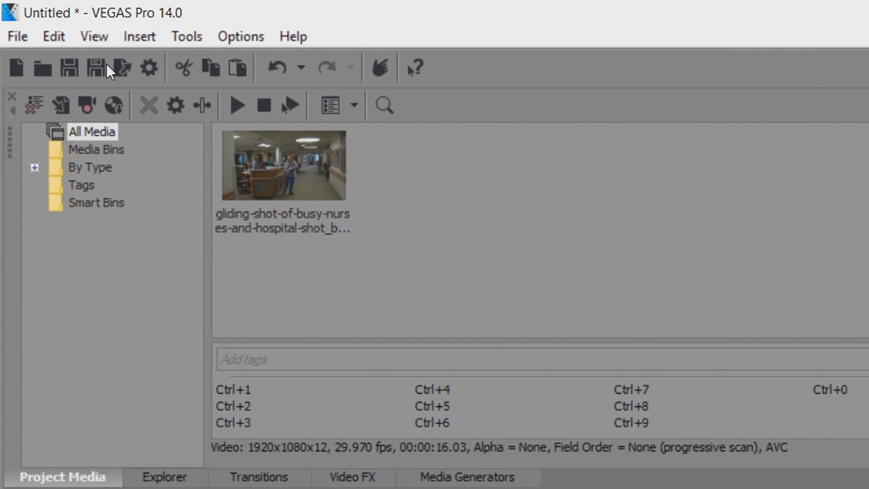
- Switch to the Default window layout from View > Window Layouts to reach the Radial Blur presets
click(97, 36)
mouse_move(181, 121)
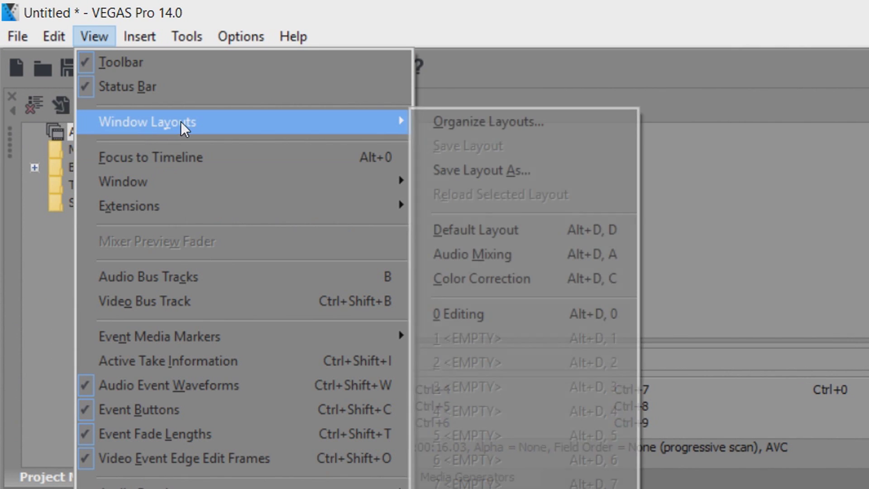
click(603, 224)
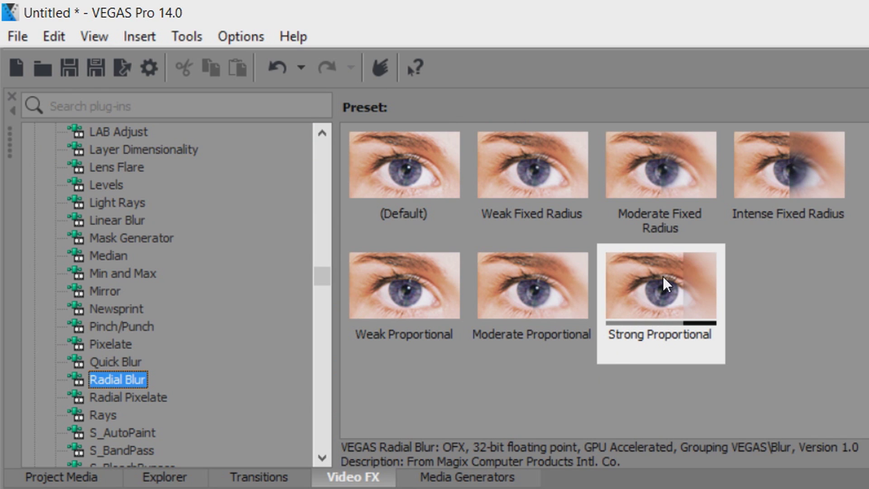
- Apply the Strong Proportional Radial Blur to the clip, with Strength 0.449 and Type Fixed radius
drag(661, 278, 362, 299)
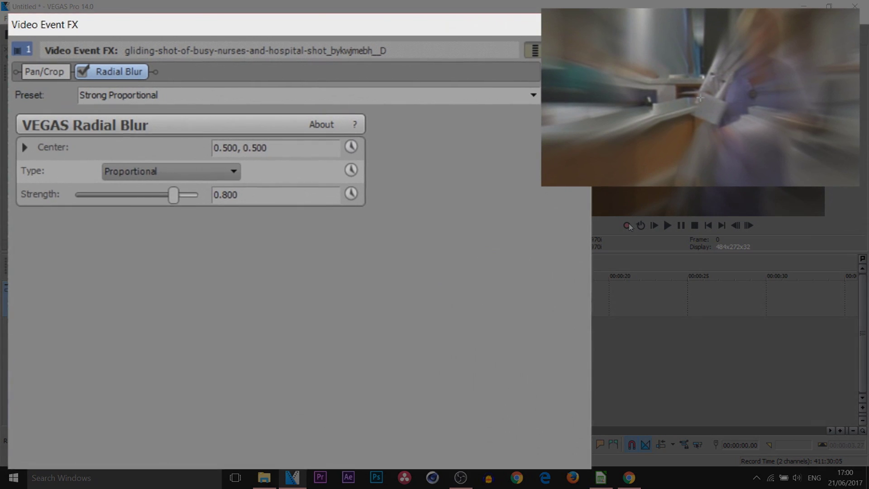
drag(174, 201, 128, 199)
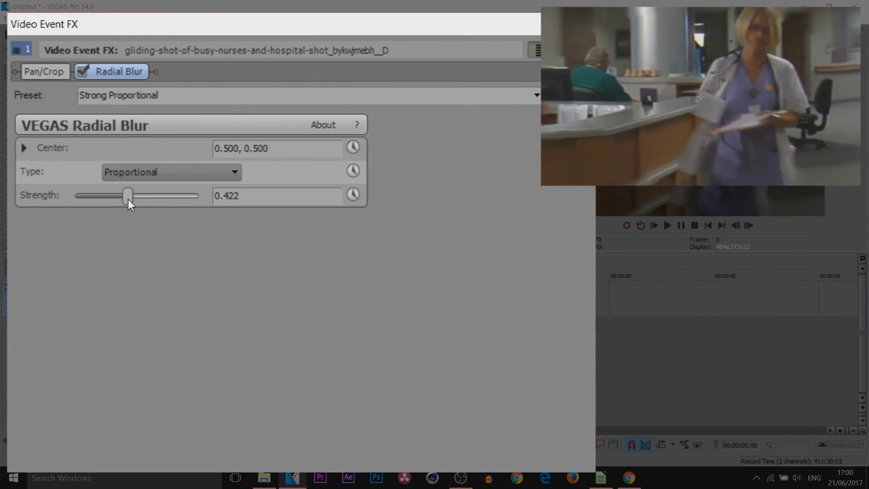
click(145, 176)
click(153, 199)
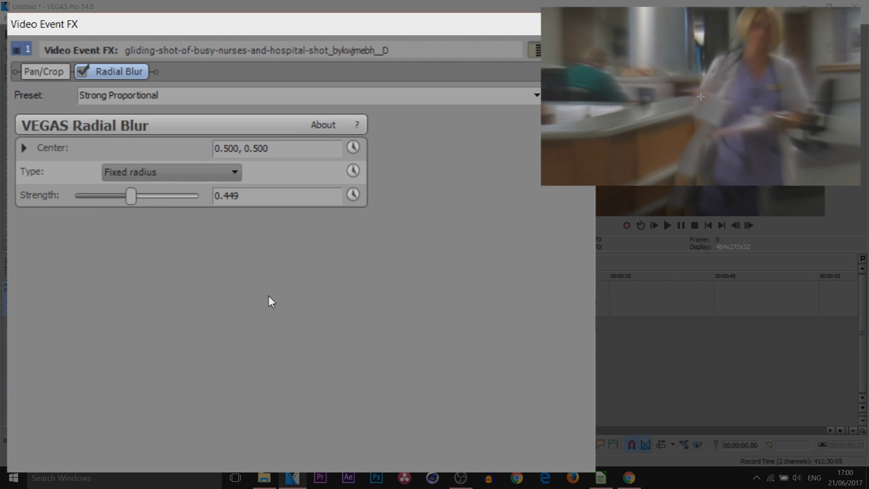
- Animate Radial Blur Strength, keyframing it down to 0.000 at 00:00:05.23
click(357, 197)
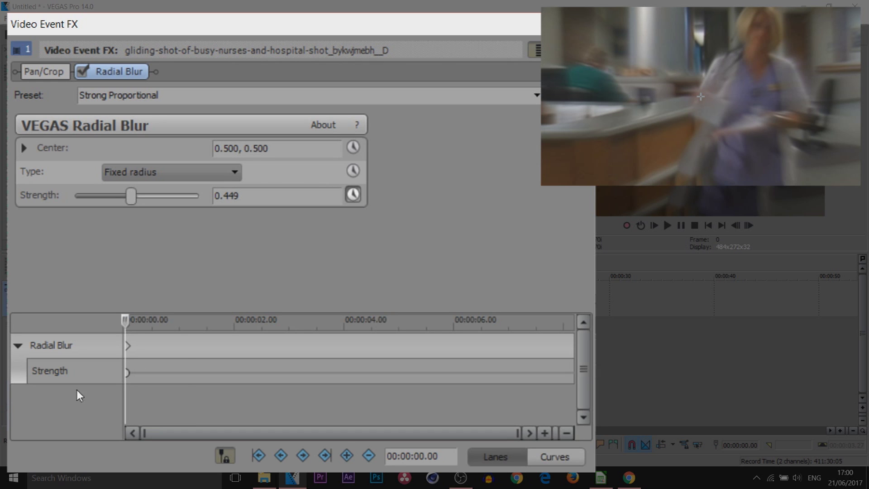
click(341, 343)
drag(341, 343, 441, 347)
click(400, 343)
click(442, 347)
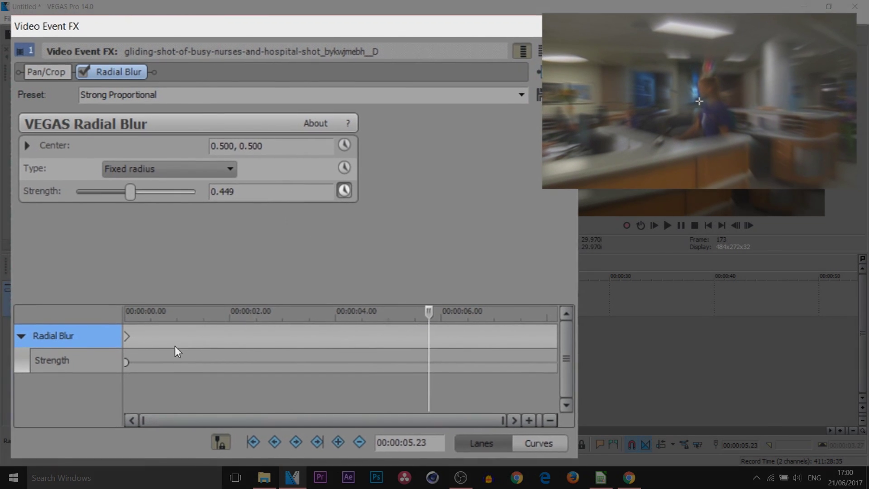
drag(131, 191, 79, 191)
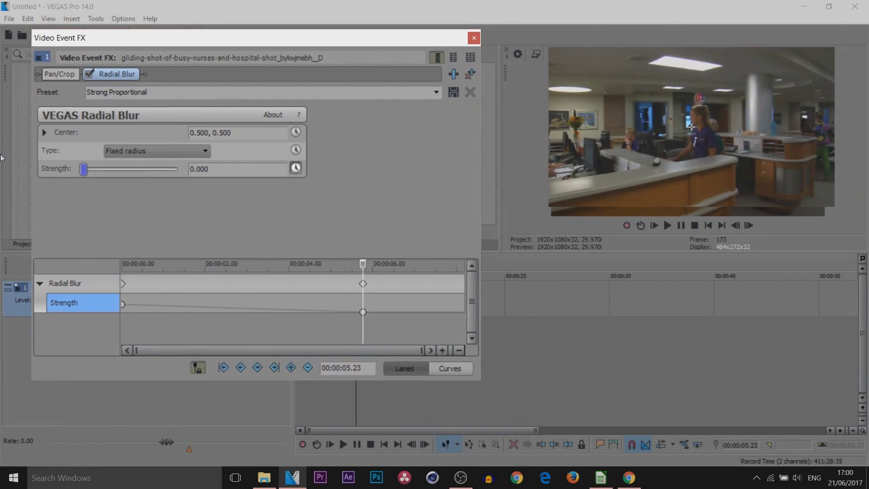
- Close the FX window and play from the start to about 00:00:07.00 to watch the blur fade
click(433, 45)
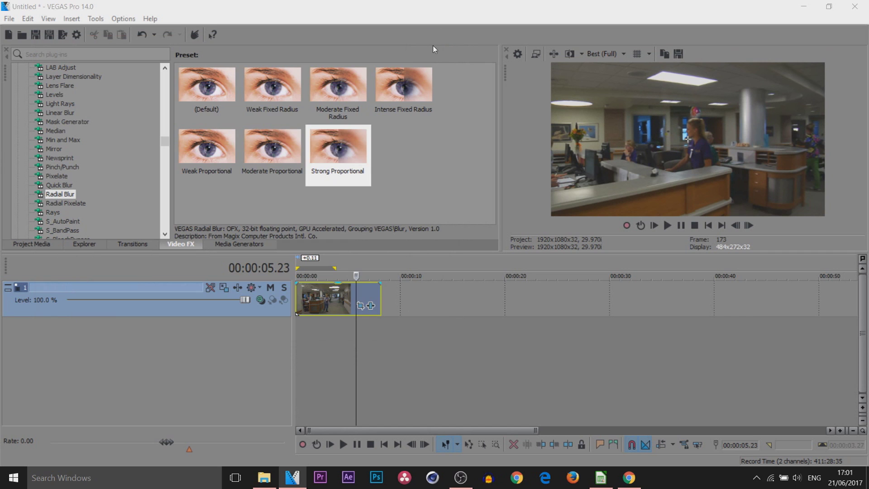
key(ctrl+Home)
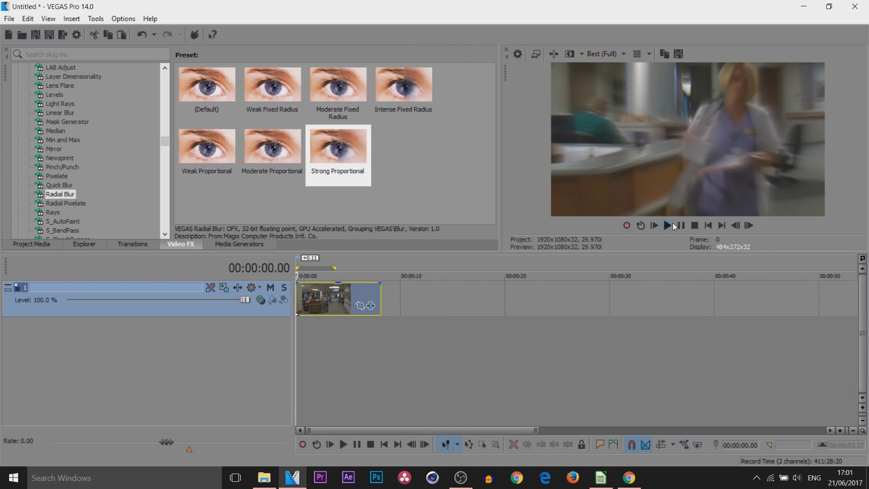
click(669, 225)
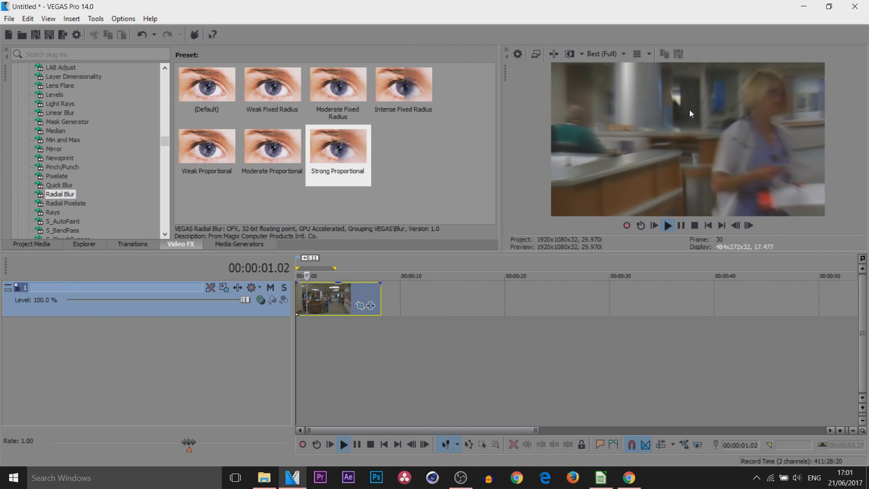
click(682, 225)
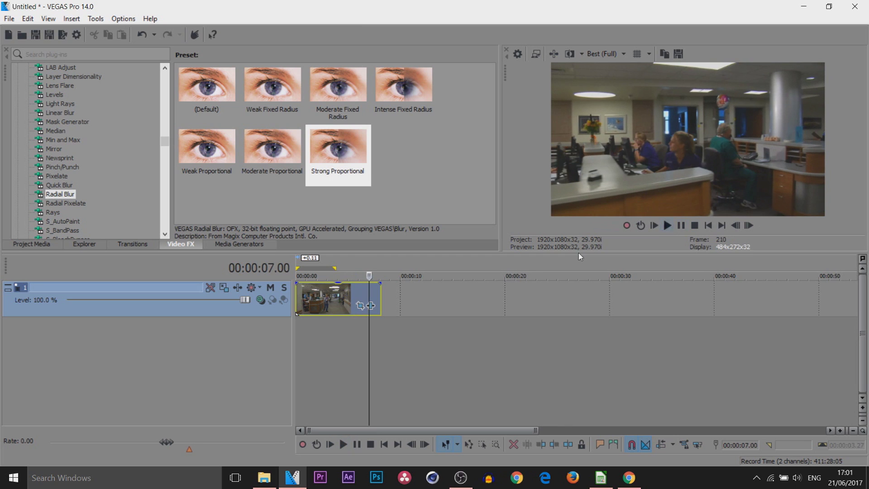
- Reopen the clip's Event FX and set the first Strength keyframe to Smooth Fade
click(378, 308)
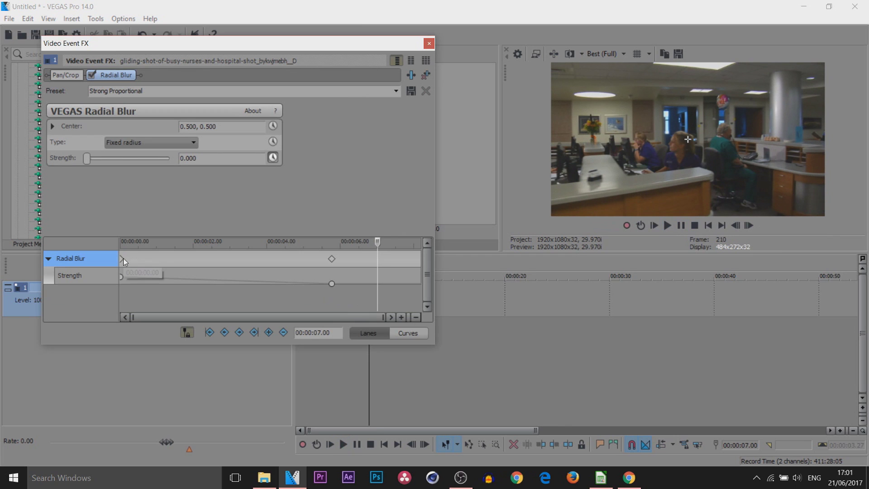
click(124, 262)
right_click(122, 262)
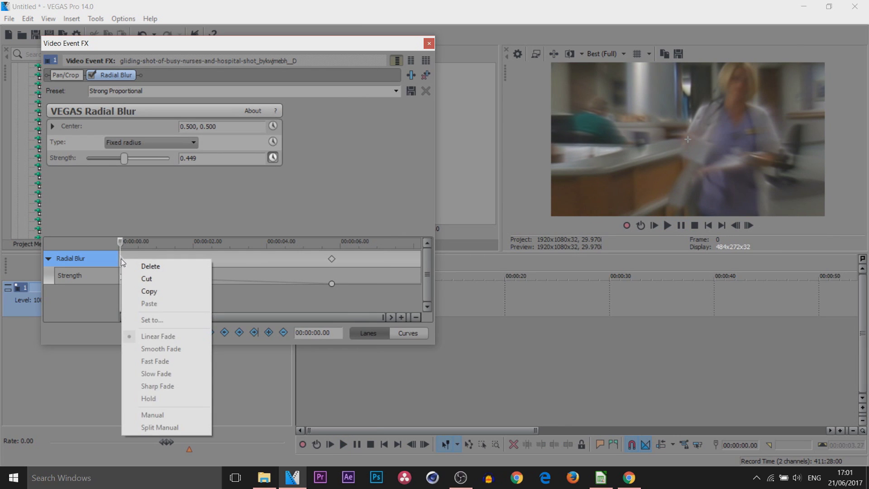
click(118, 283)
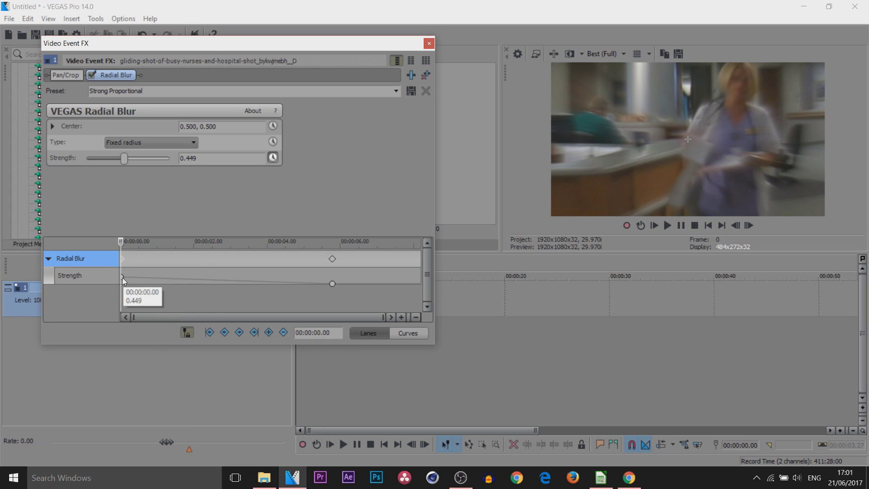
click(121, 280)
right_click(122, 280)
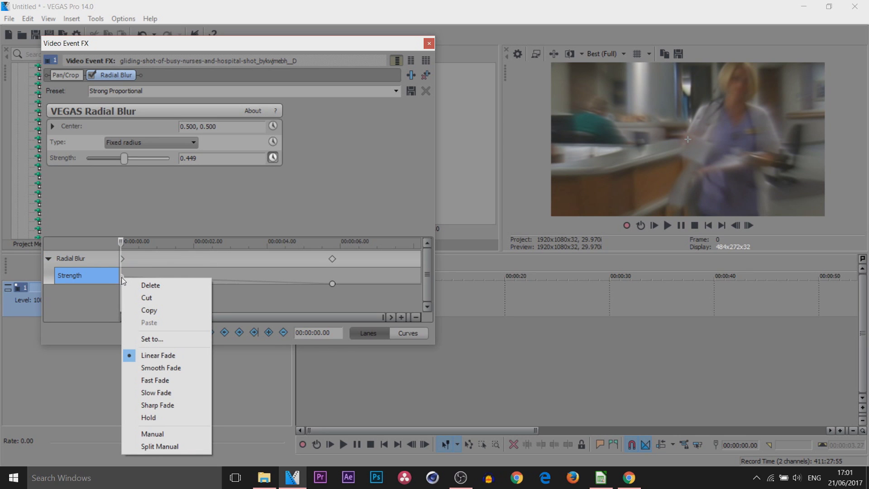
click(206, 367)
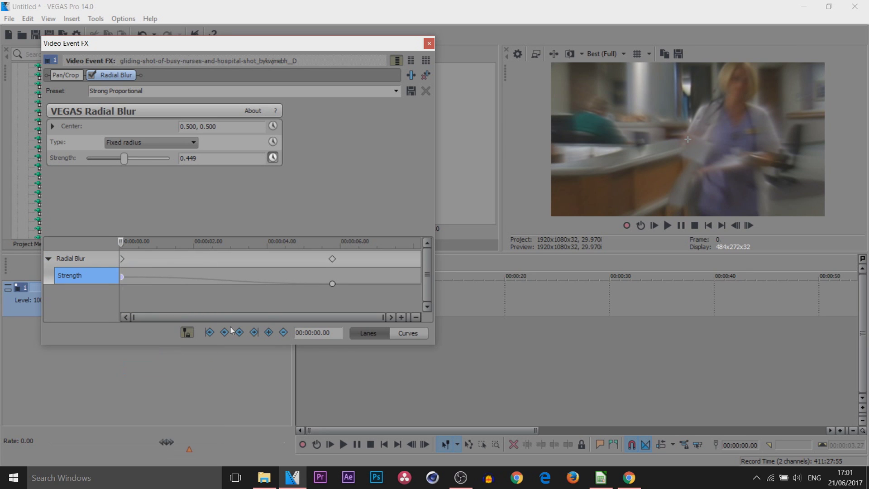
- Set the 00:00:05.23 Strength keyframe to Slow Fade and close the FX window
click(333, 284)
click(333, 286)
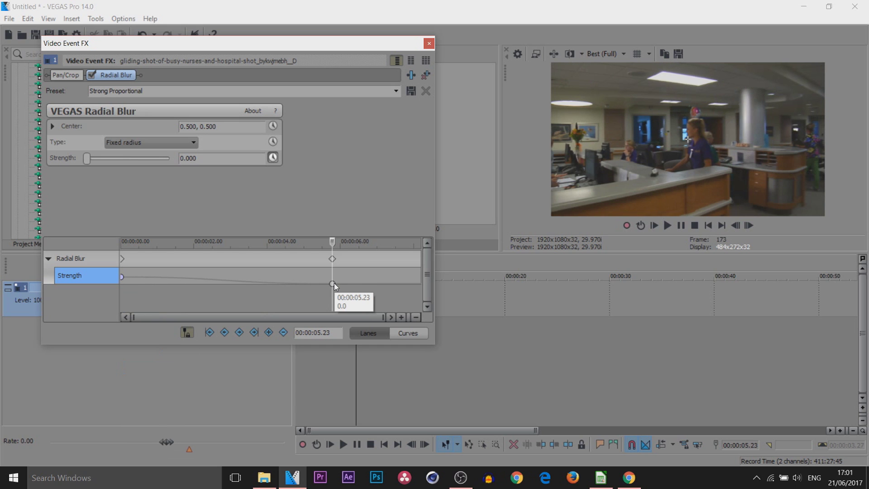
right_click(332, 284)
click(384, 399)
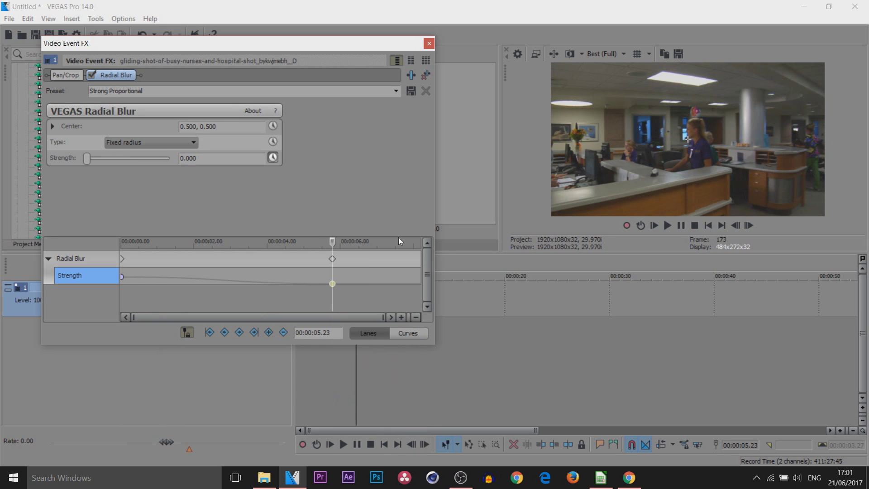
click(428, 43)
click(359, 351)
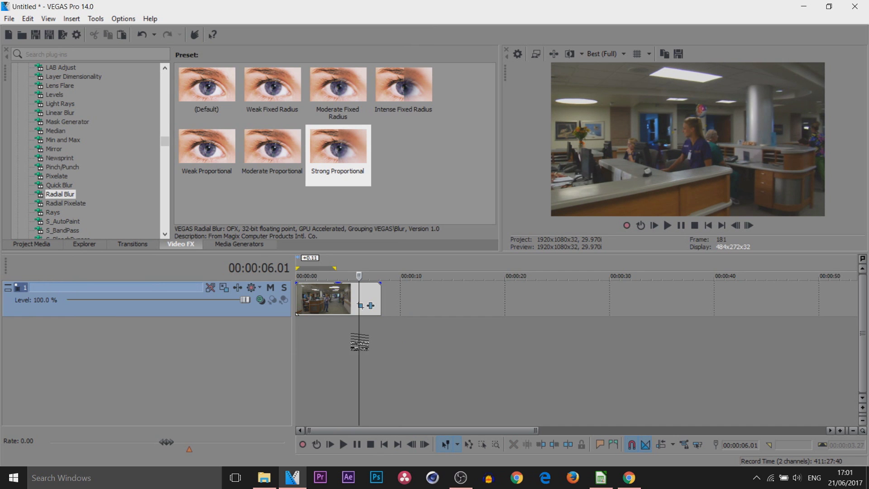
key(ctrl+Home)
click(669, 226)
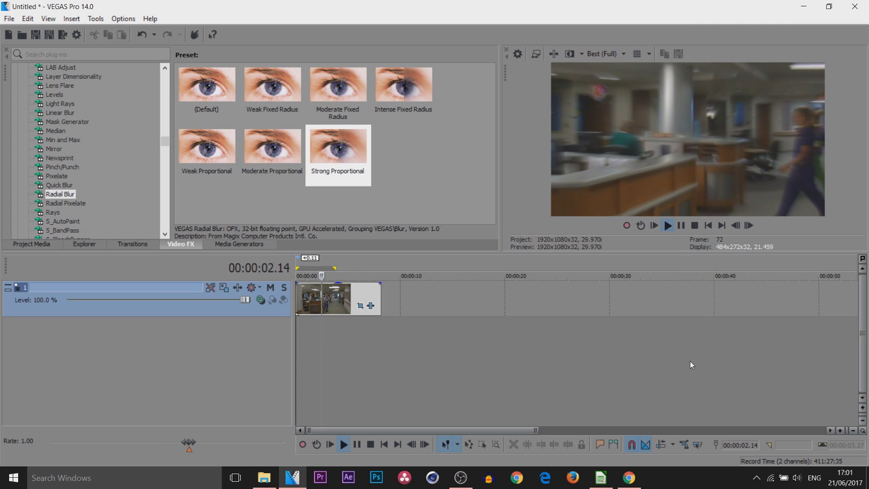
click(682, 228)
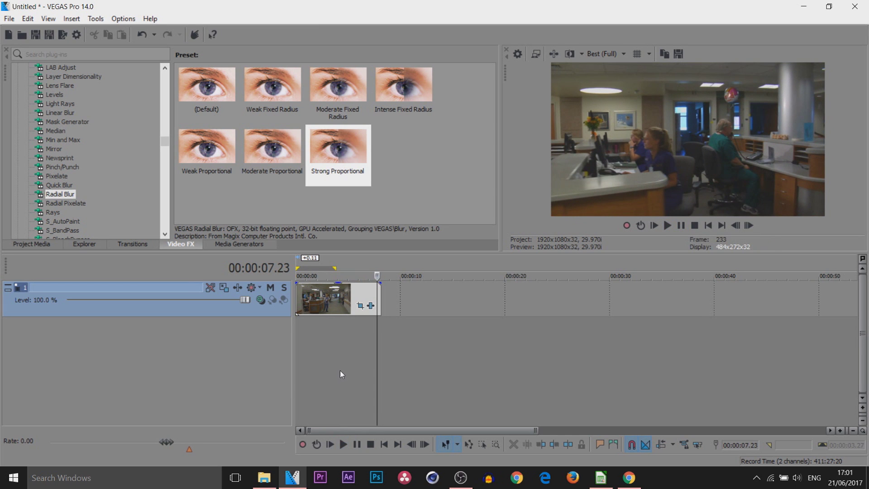